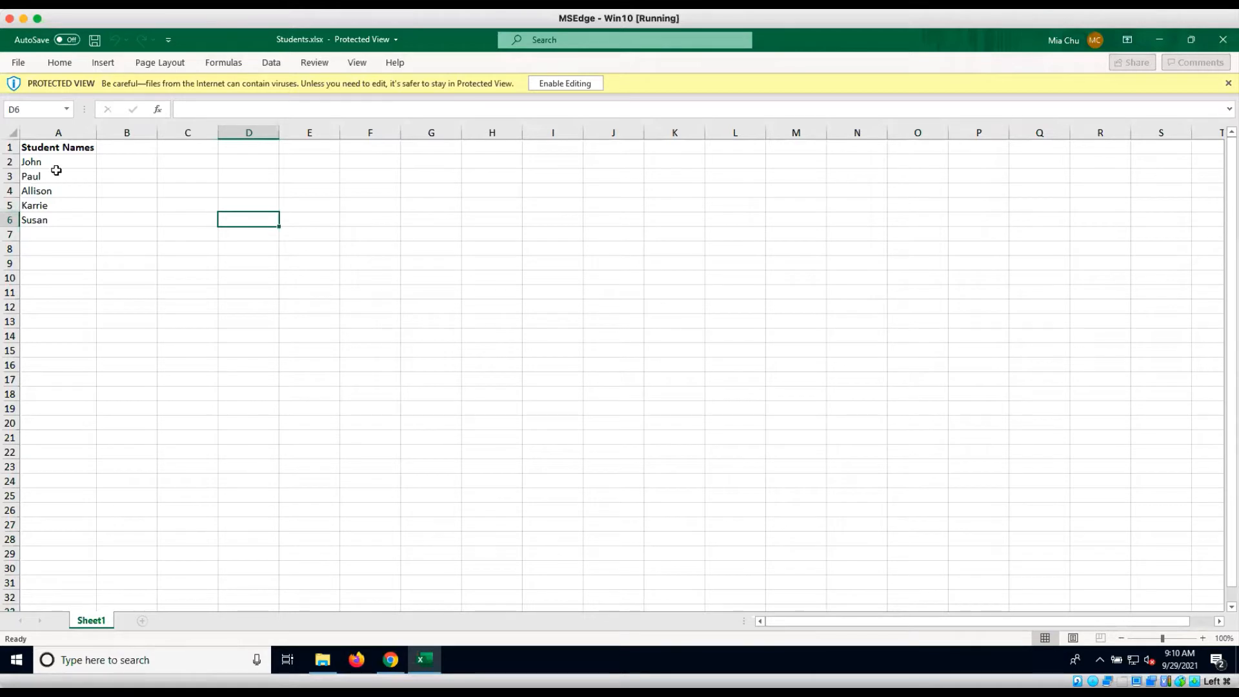
Select John, the first of the five student names, in Students.xlsx.
click(82, 165)
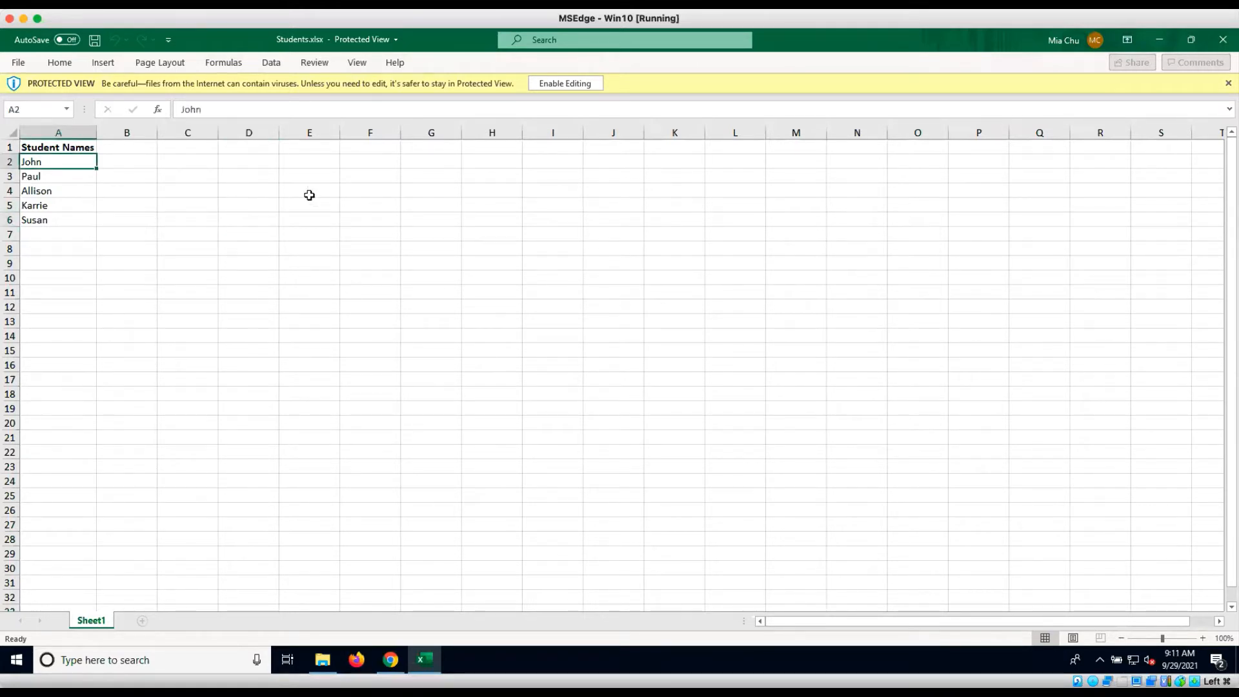
Switch to the Loop Demo bot editor and show the row-by-row loop's settings.
key(alt+Tab)
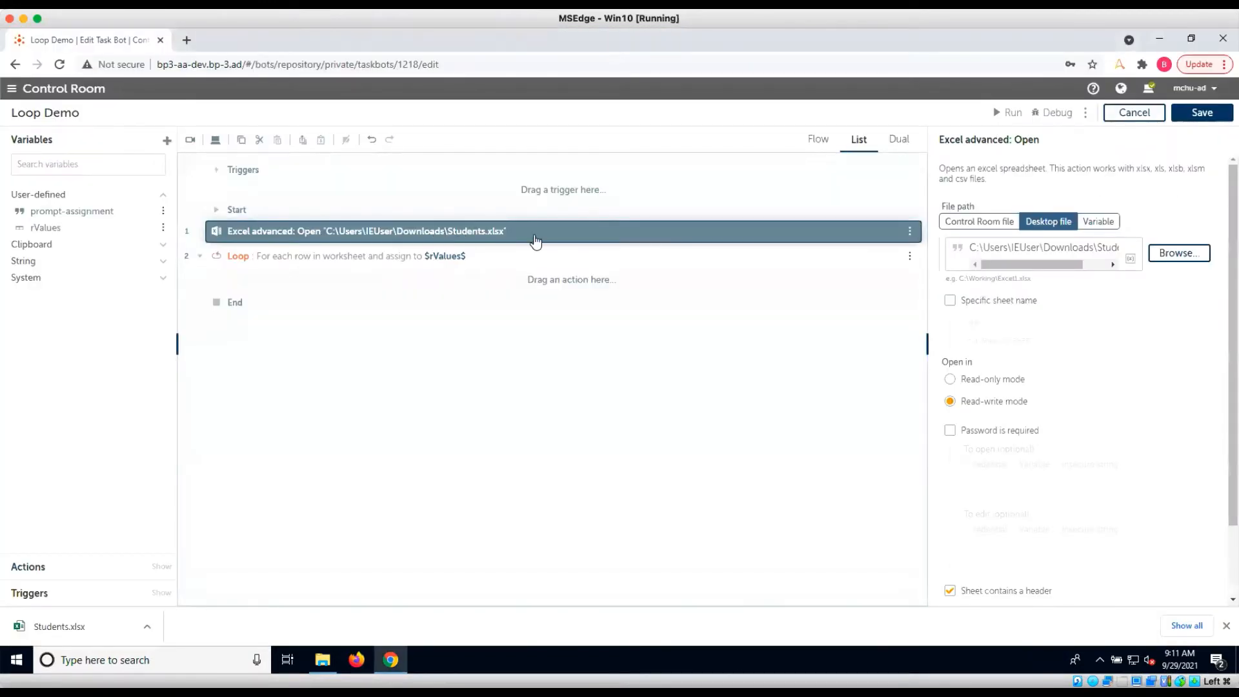
drag(1220, 324, 1220, 500)
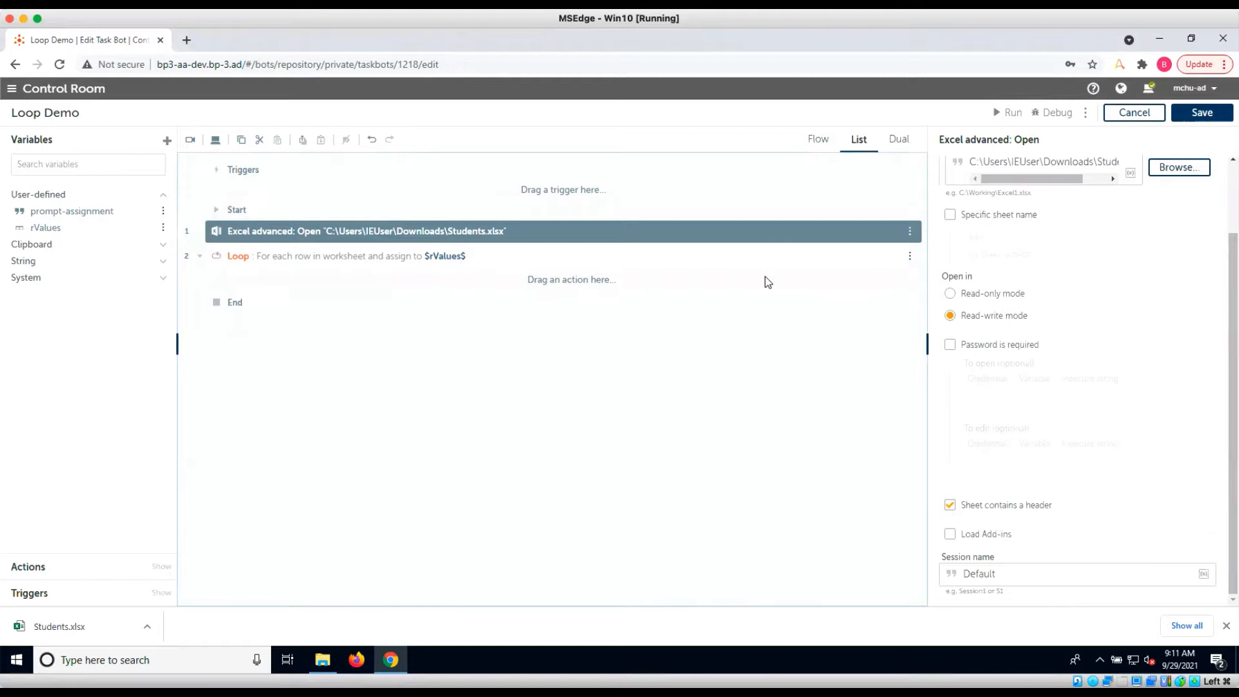
click(746, 255)
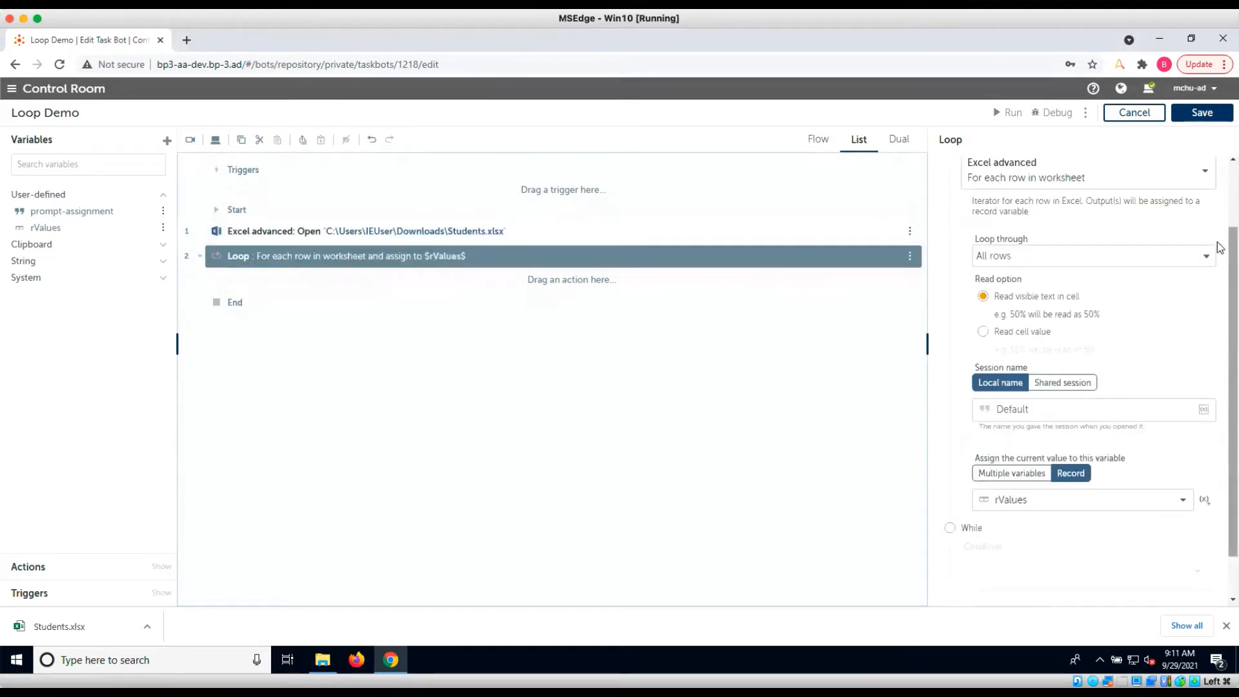
scroll(1219, 246, up, 3)
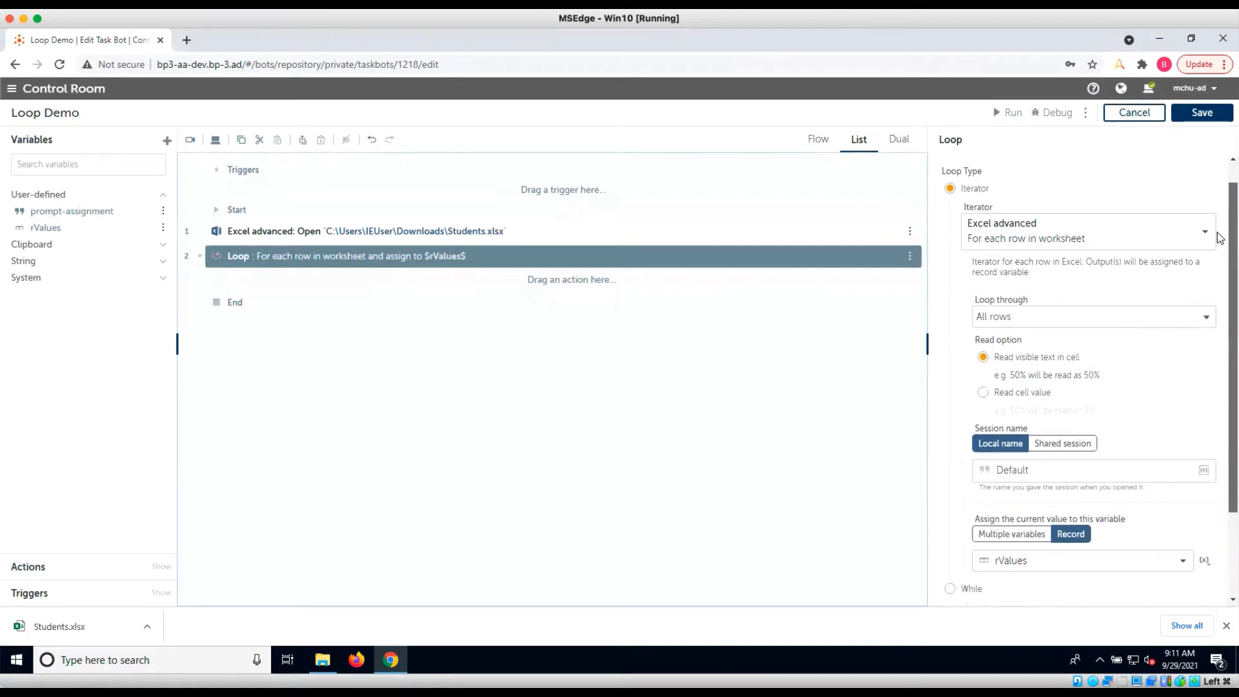
scroll(1220, 238, down, 3)
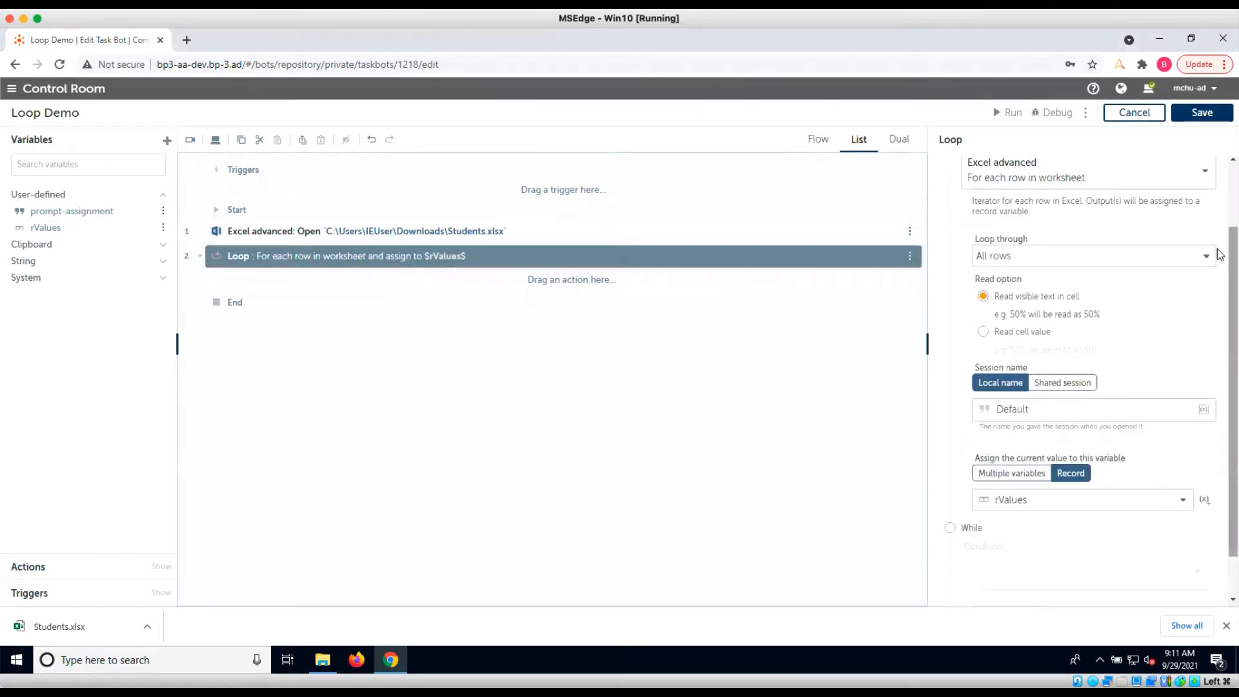
scroll(1220, 255, up, 4)
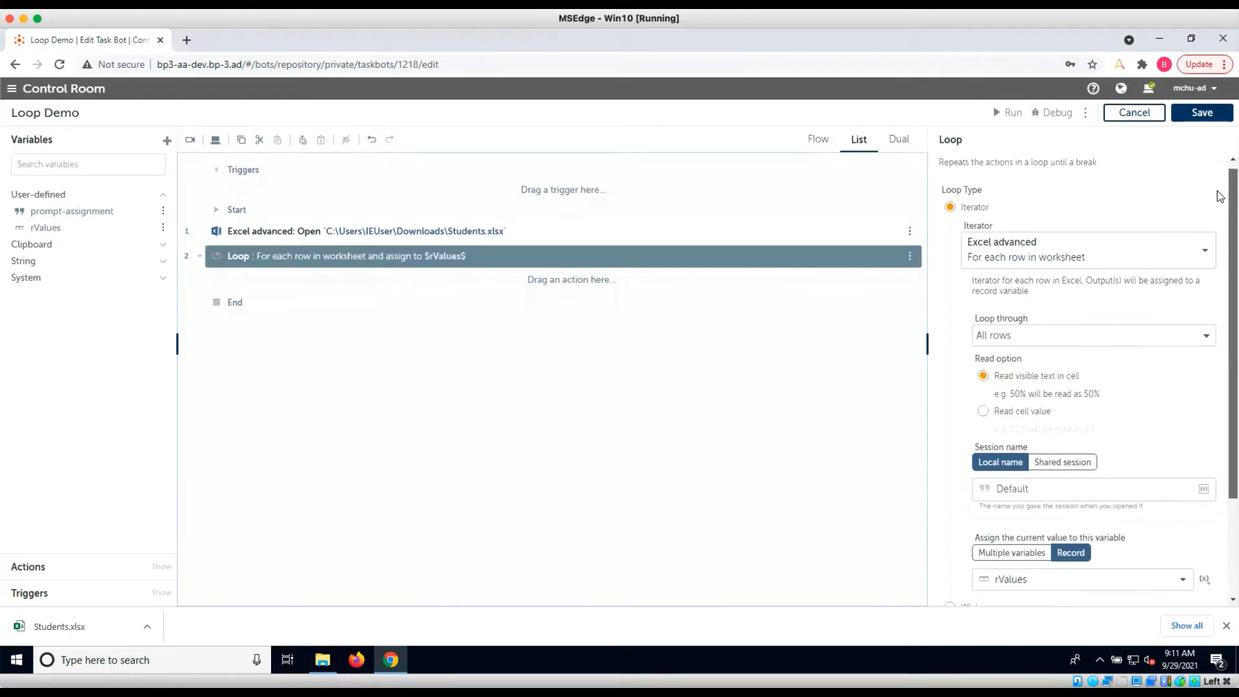
scroll(1219, 223, down, 4)
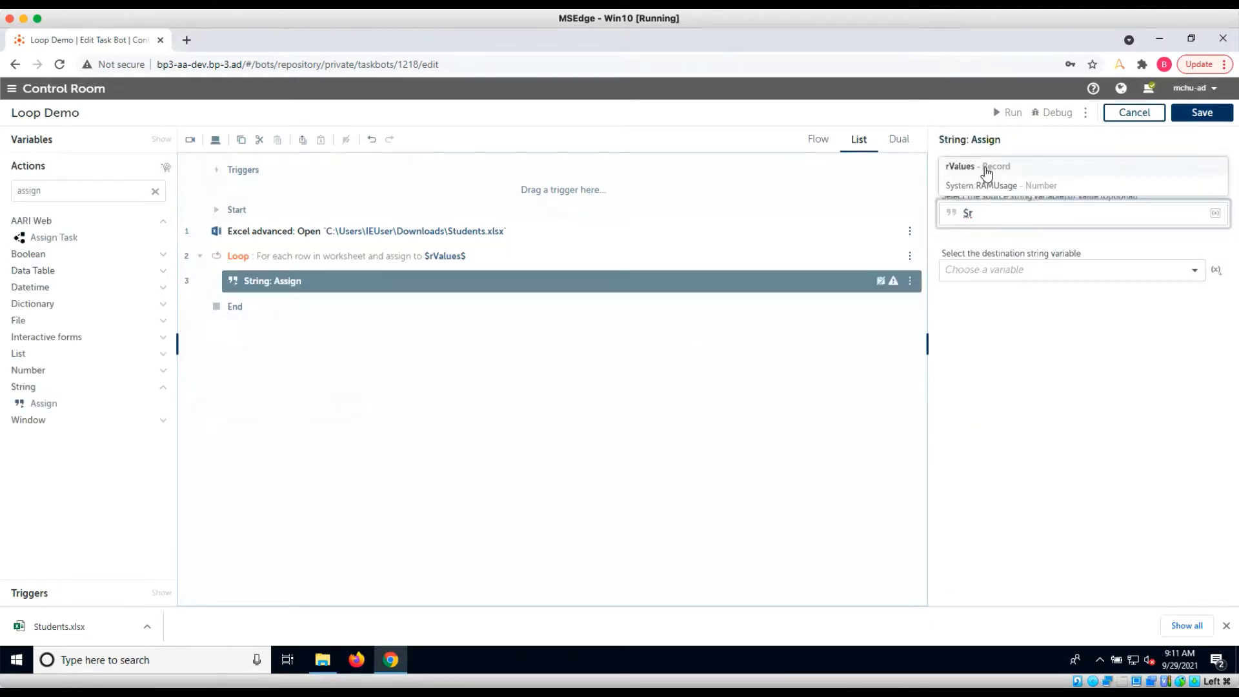
Set $rValues[0]$ as source and create sStudentName as the destination string variable.
click(979, 166)
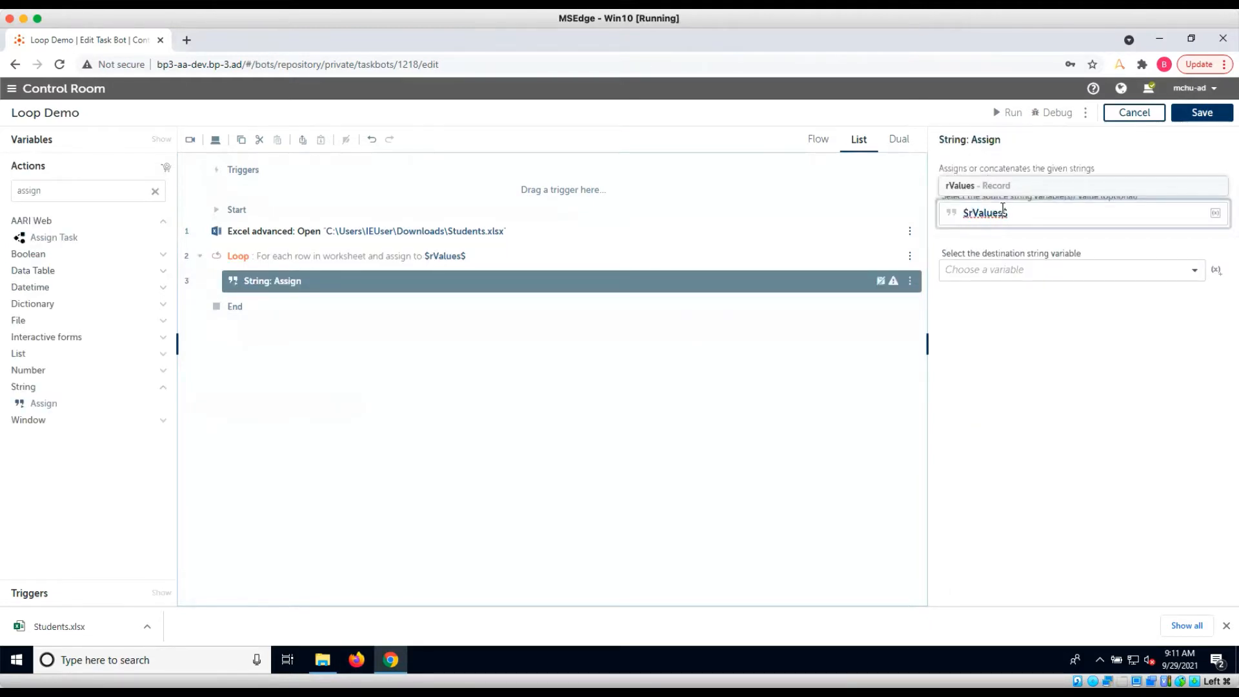
text([0)
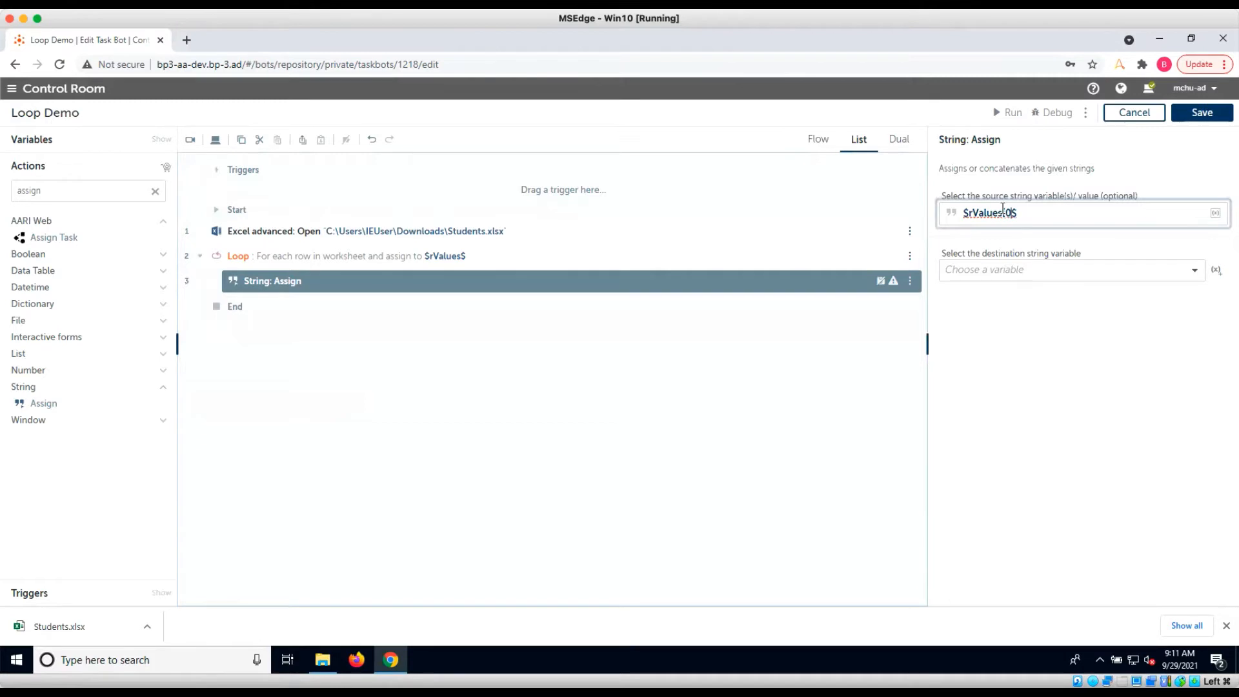
click(1182, 274)
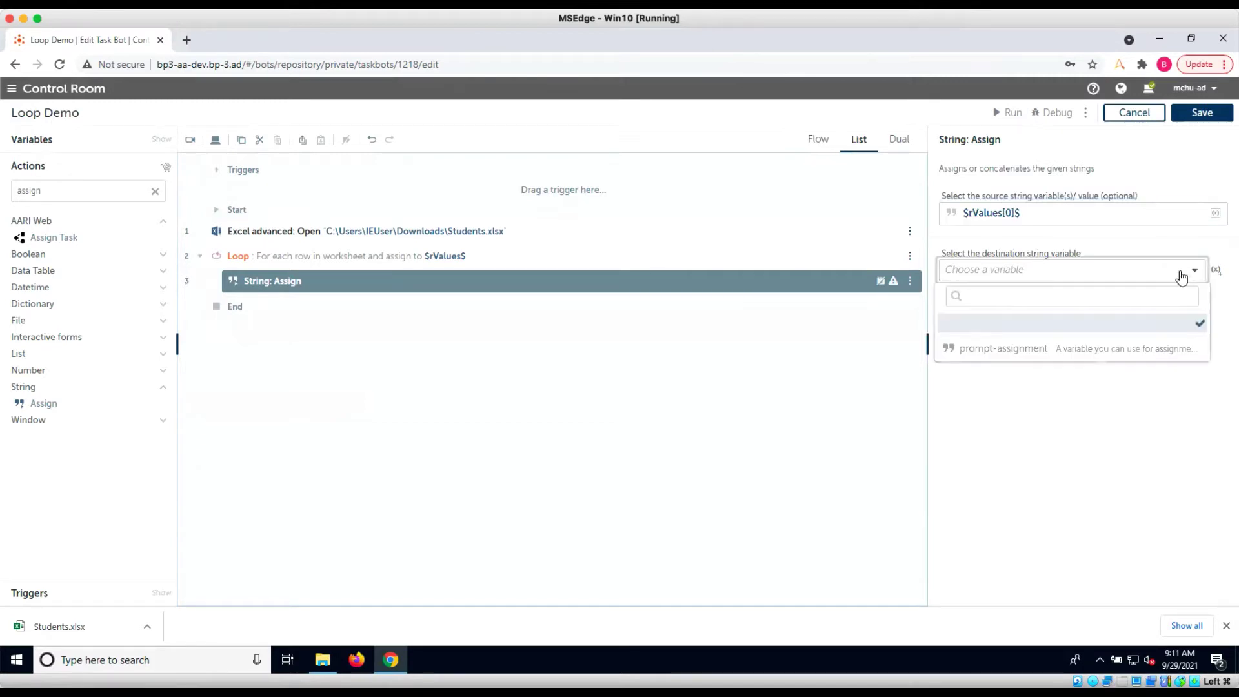
click(1216, 270)
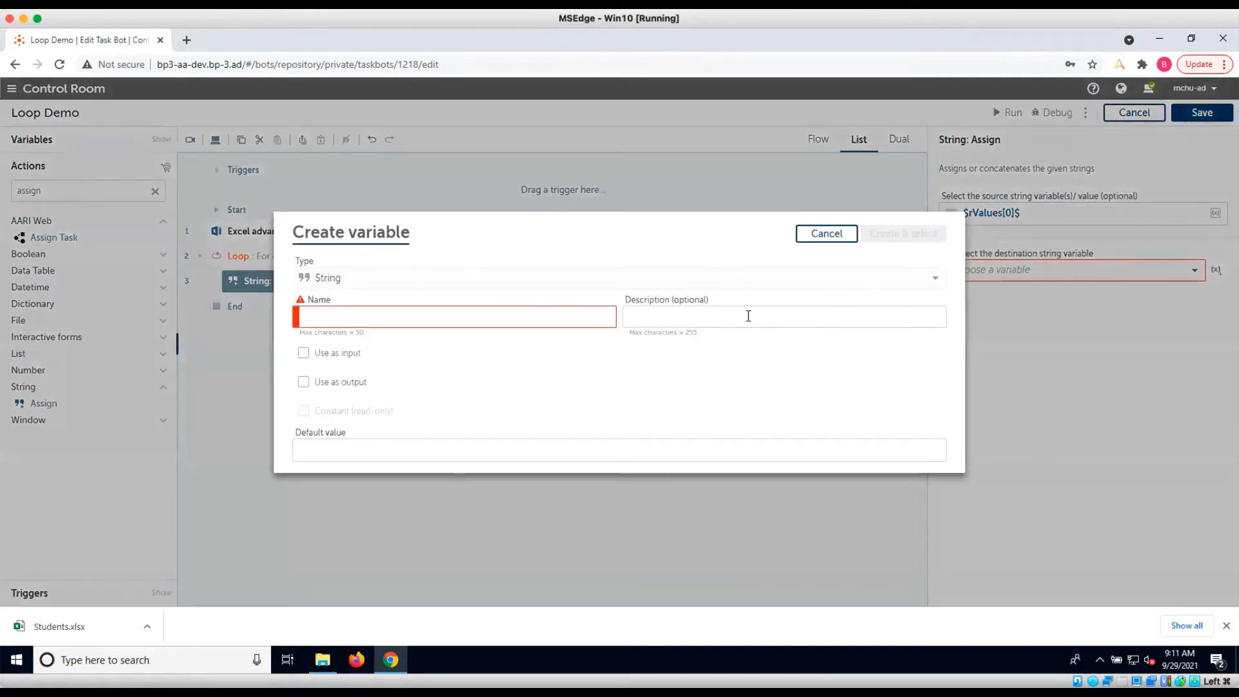
text(sStudentName)
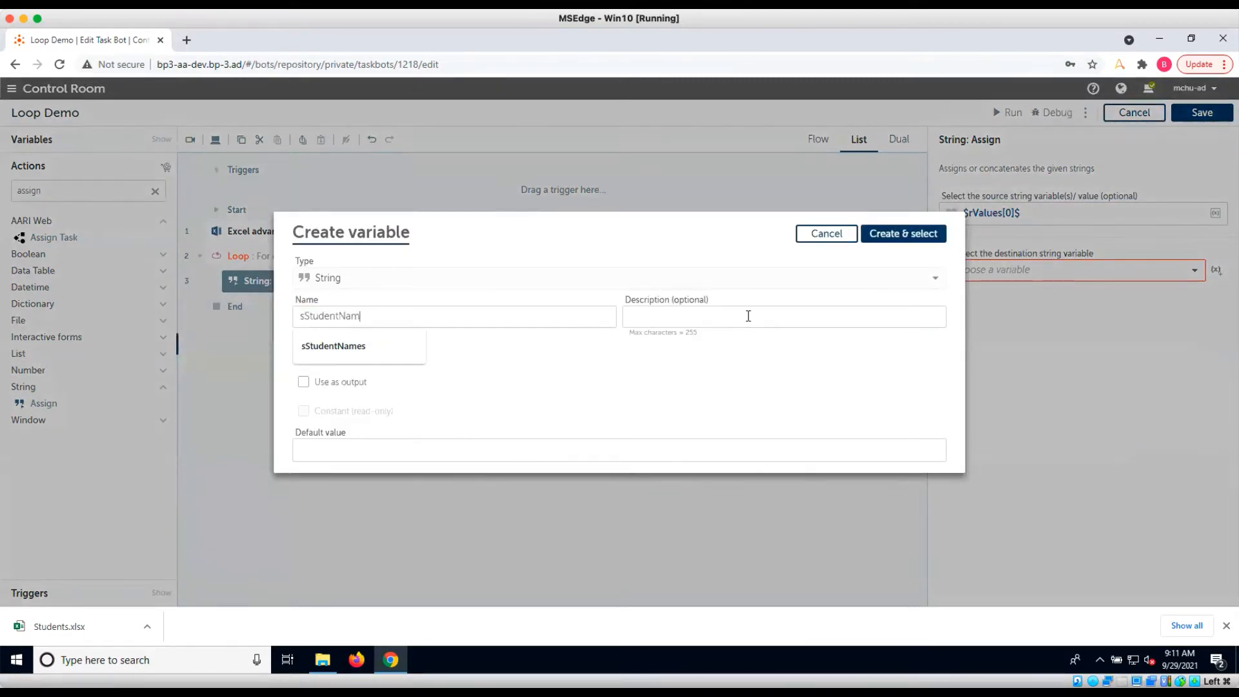
click(801, 273)
click(902, 233)
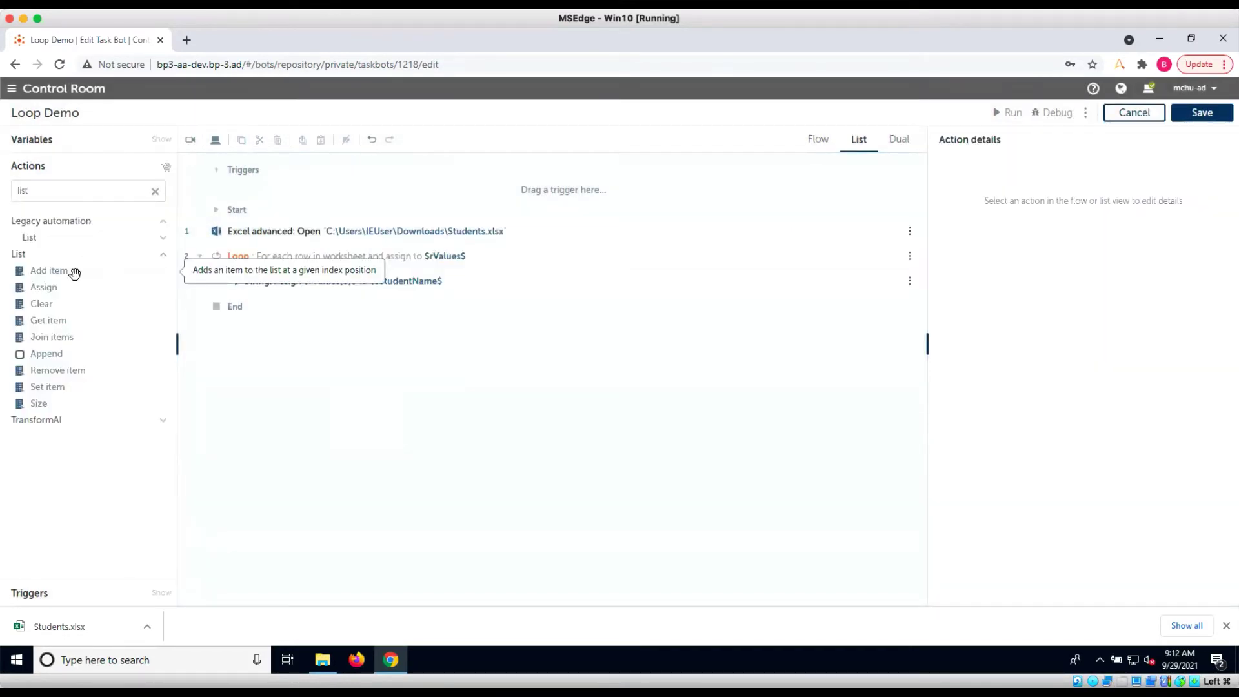
Add a List: Add item step appending sStudentName to new list lStudentsNames.
drag(49, 270, 271, 302)
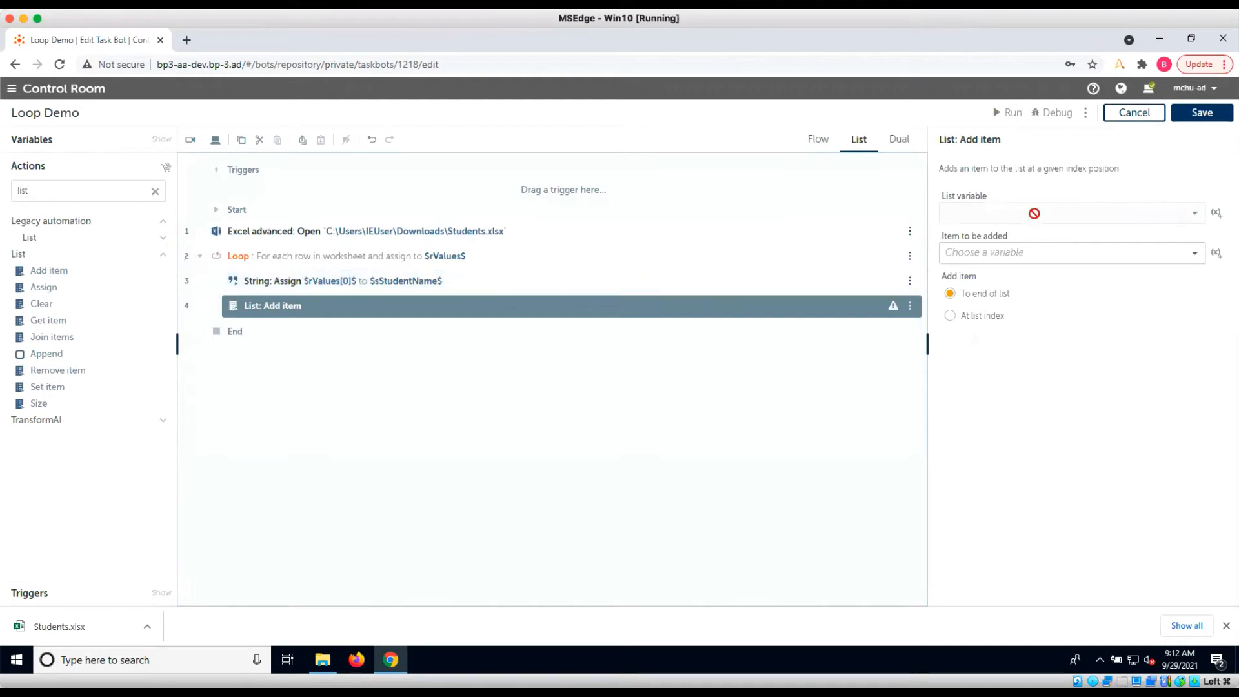
click(1216, 212)
text(lStudentsNames)
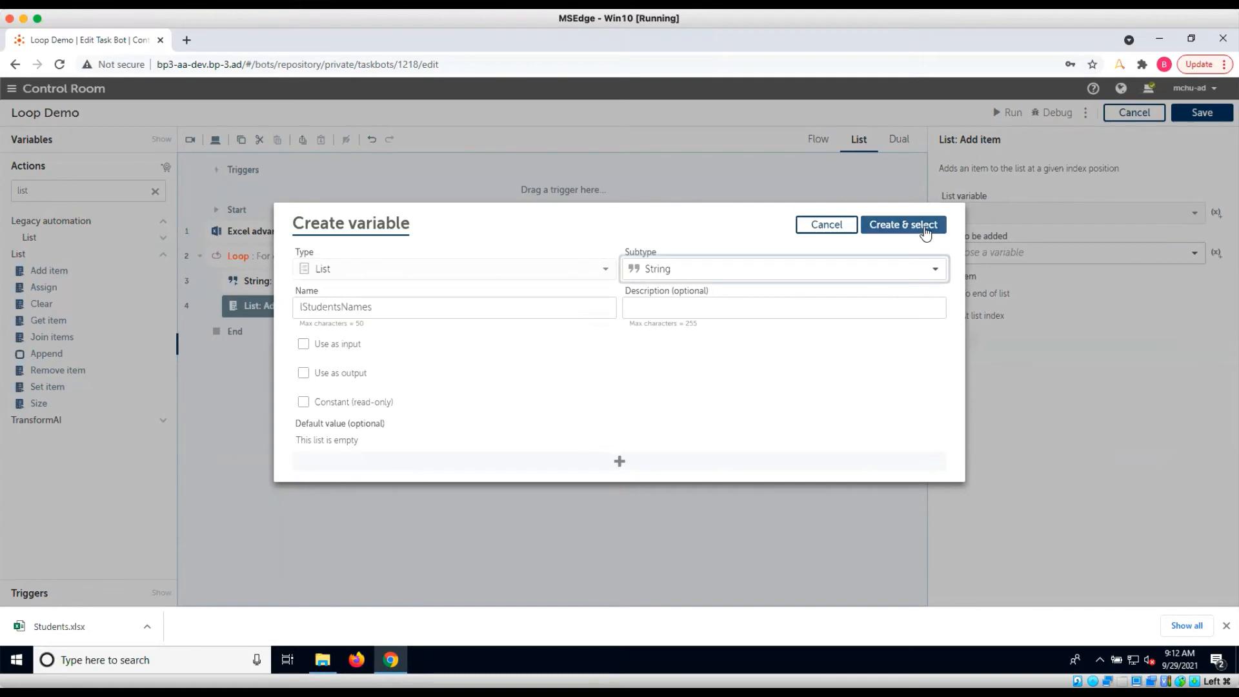
click(904, 225)
click(999, 252)
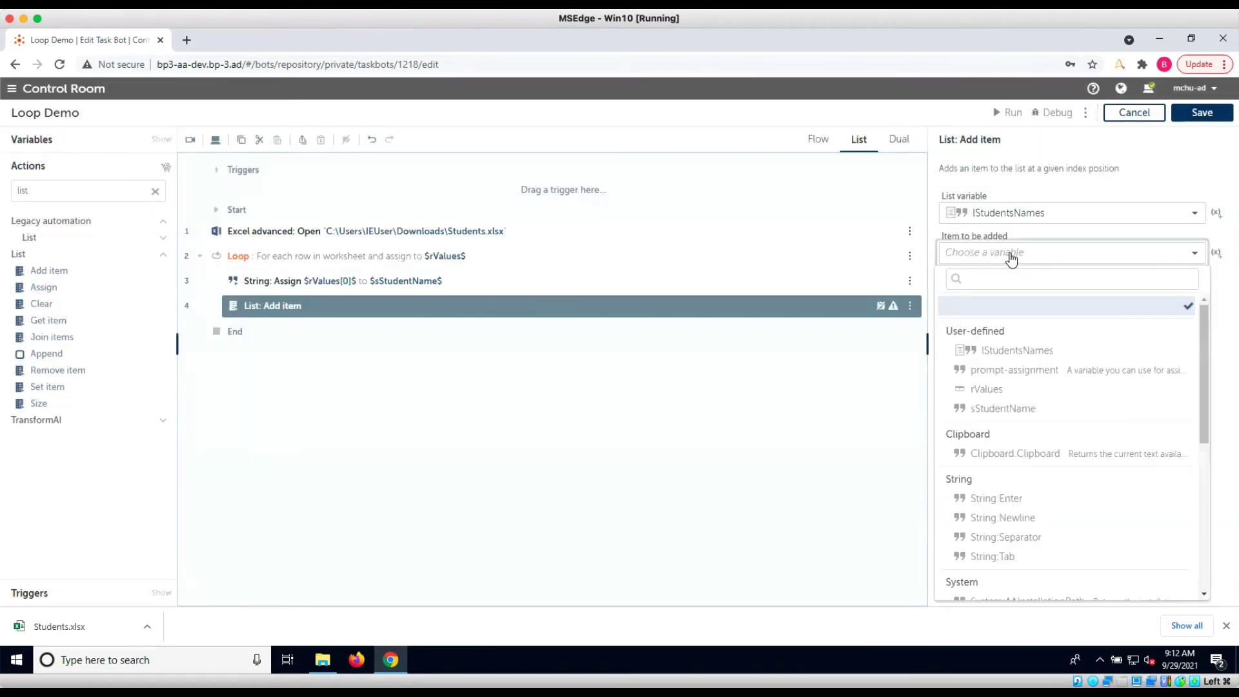
click(1016, 409)
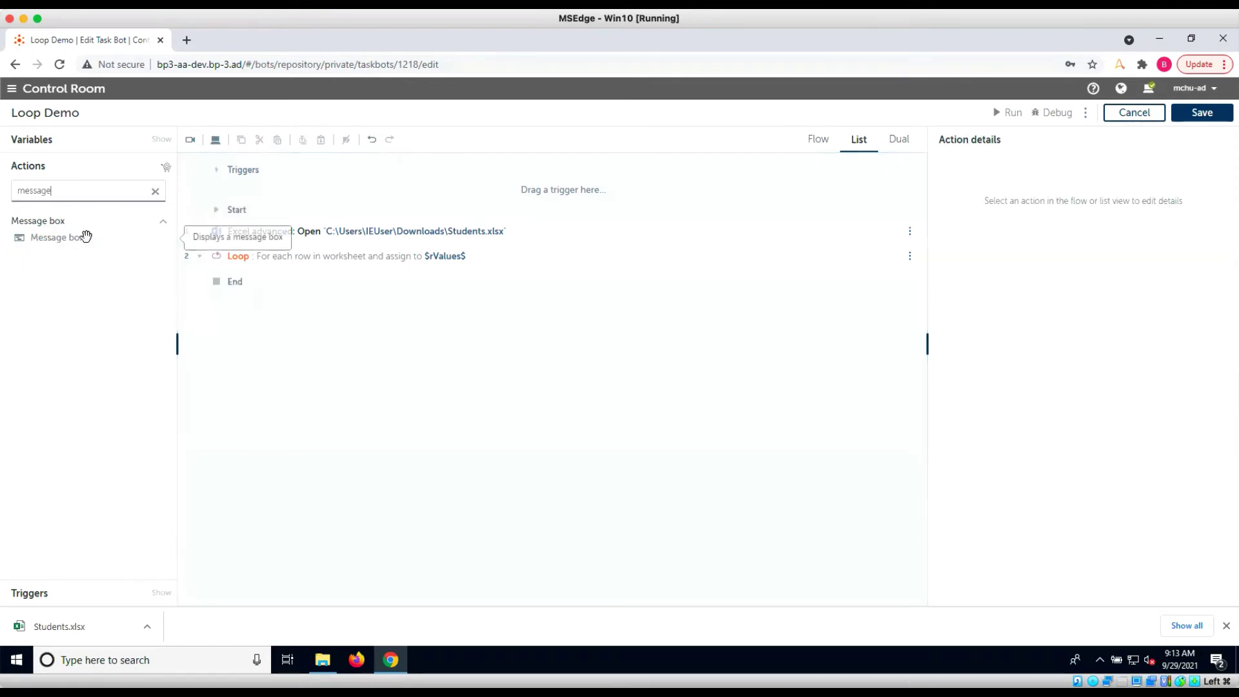
drag(59, 237, 290, 281)
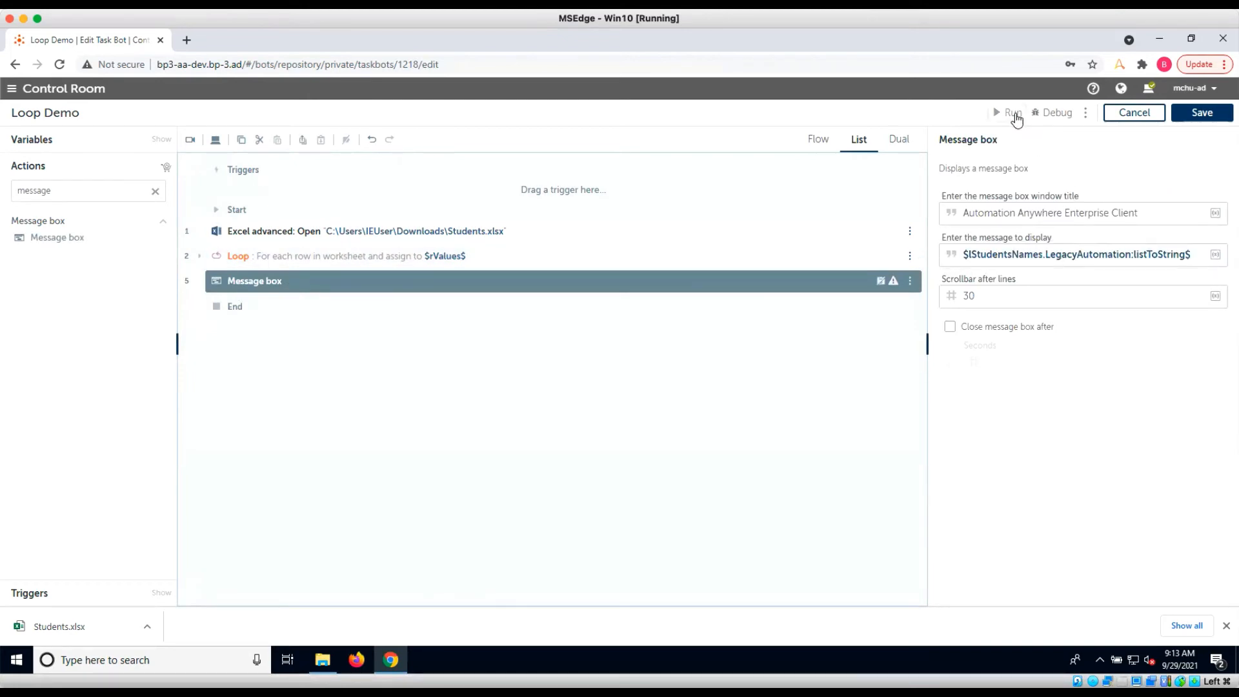
Run the bot and dismiss its message listing the five student names.
click(1013, 113)
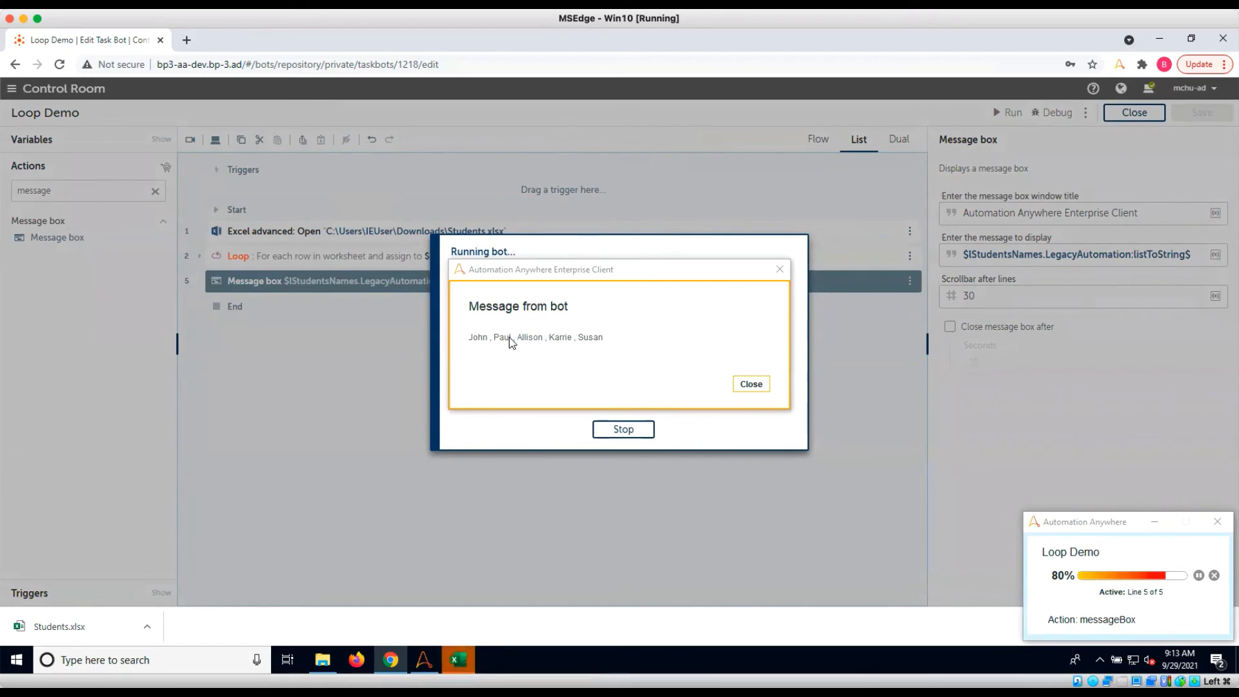
click(752, 384)
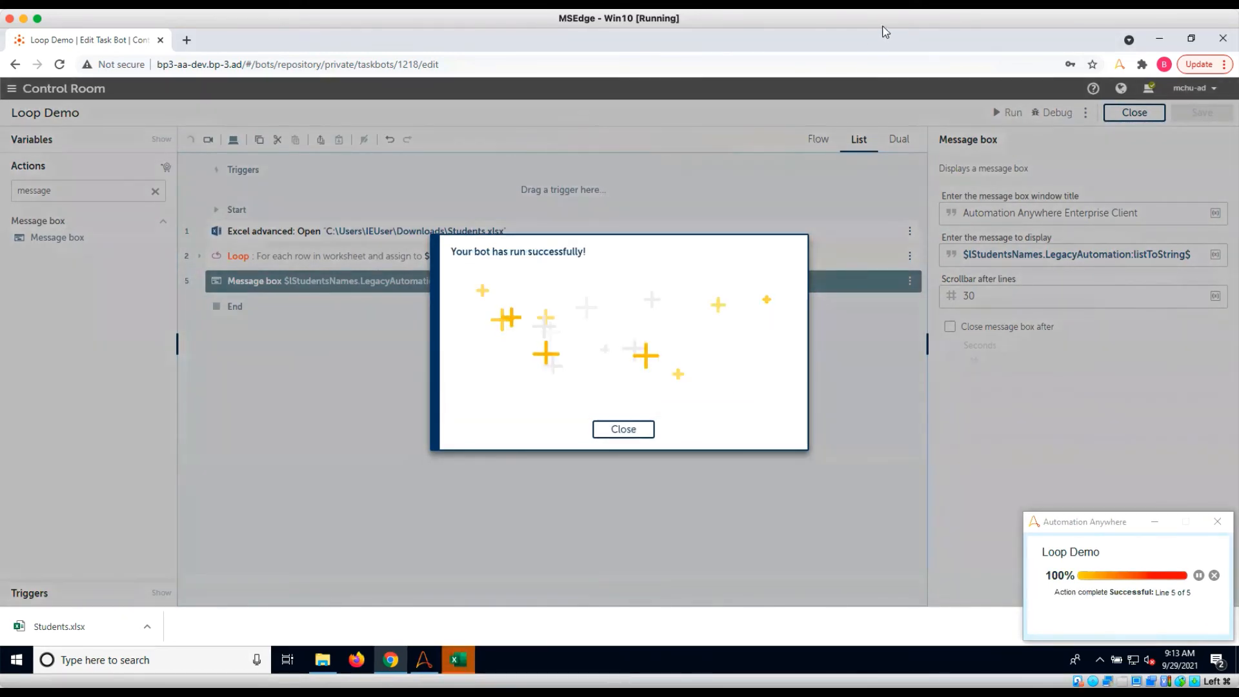